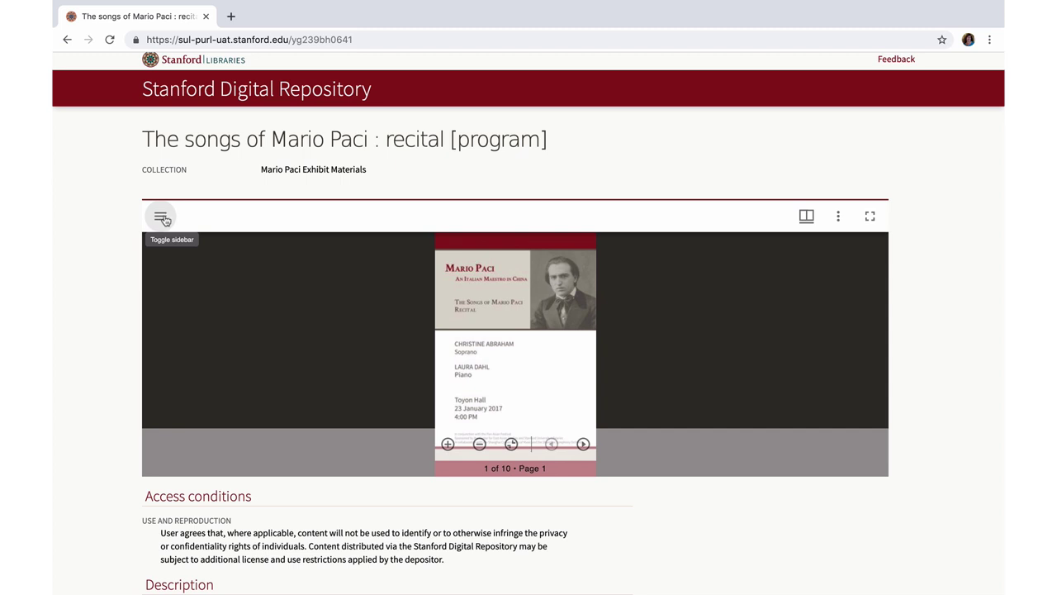
# - Show the sidebar and expand, then collapse, its page Index panel
pyautogui.click(161, 217)
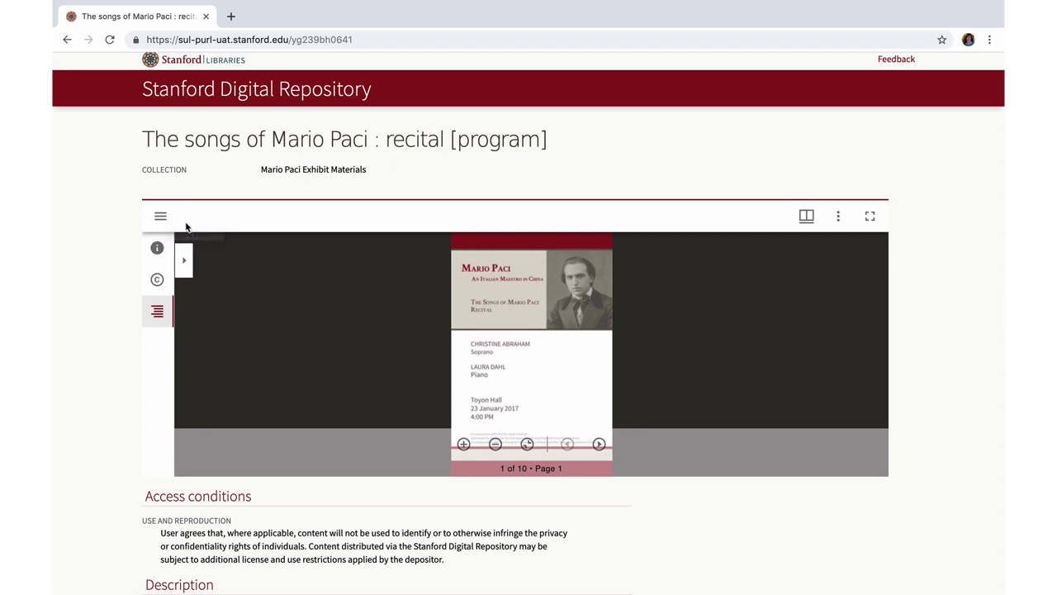
pyautogui.click(185, 262)
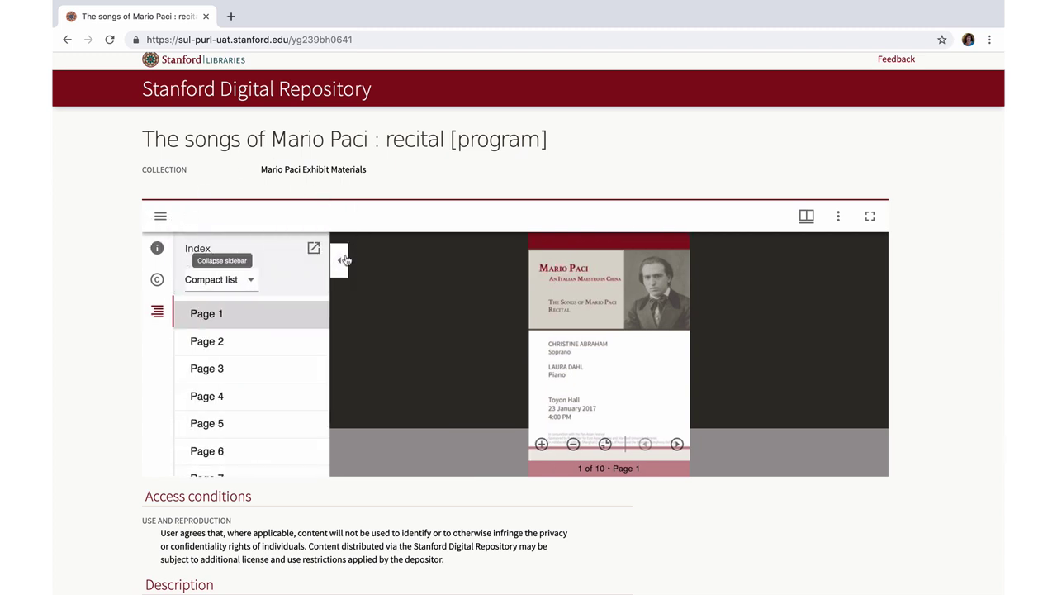
pyautogui.click(341, 263)
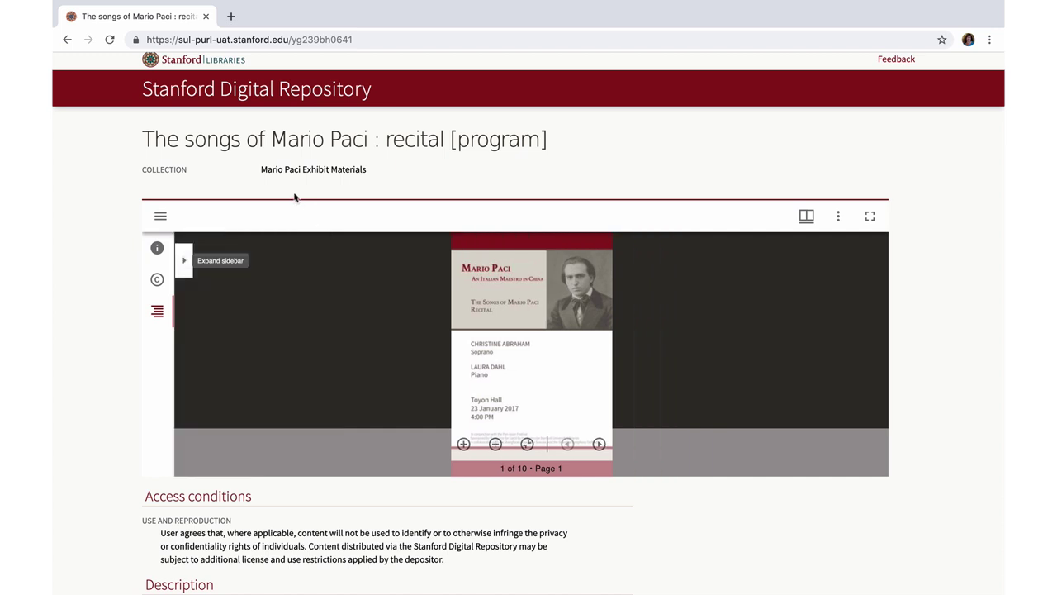
# - Open the item Information, pop it out into a separate panel, then close that panel
pyautogui.click(167, 218)
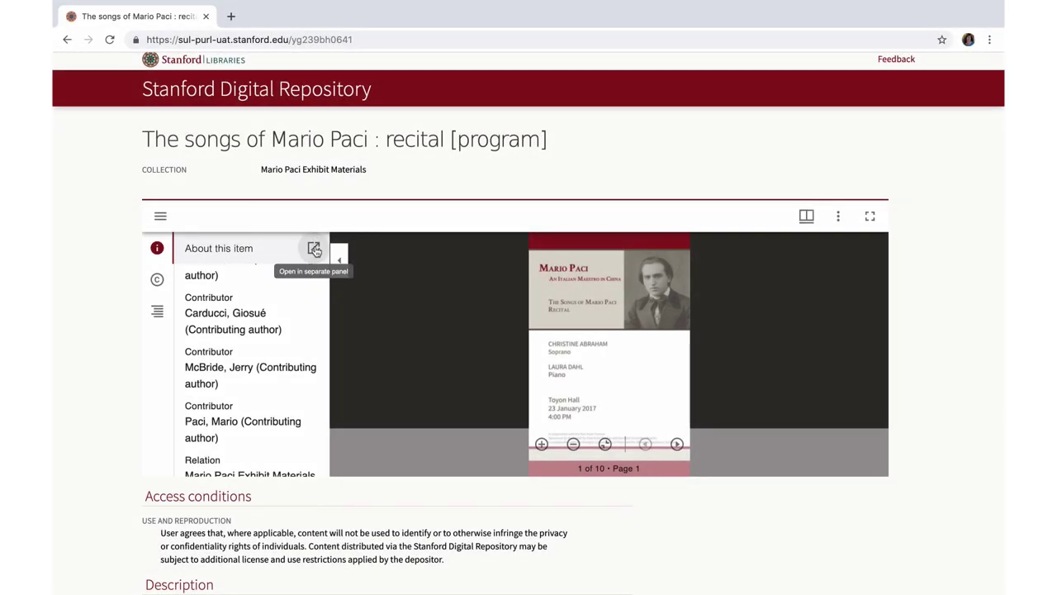
pyautogui.click(315, 250)
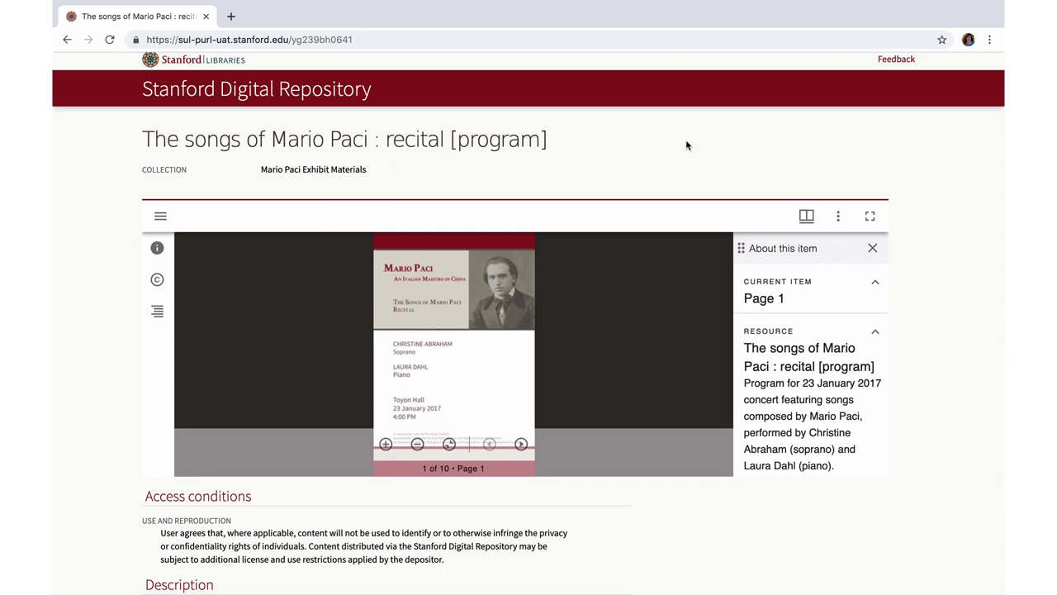
pyautogui.click(873, 250)
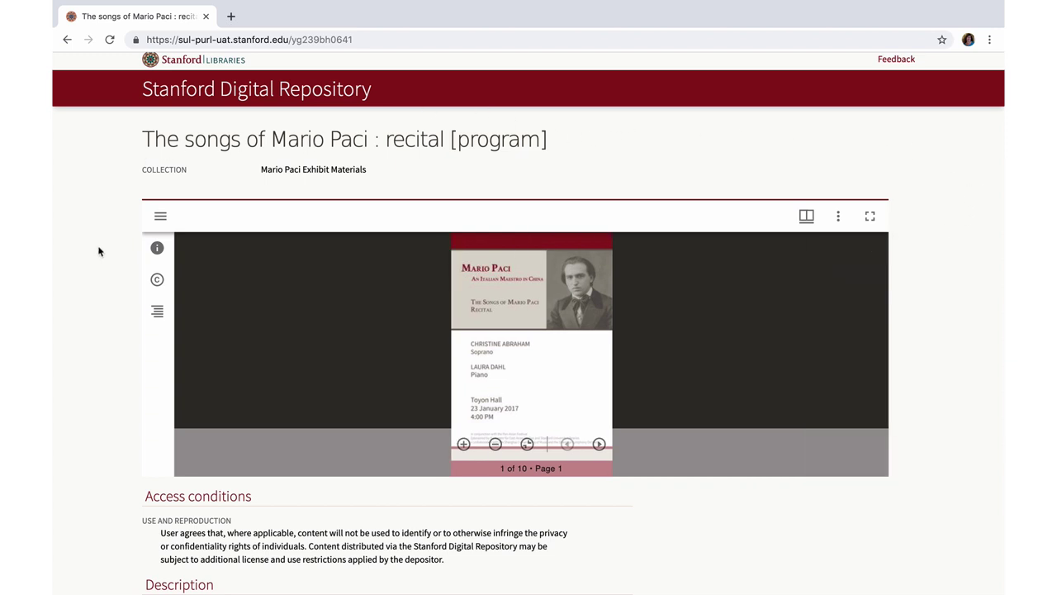
# - Browse the item Information fields and then its Rights and attribution
pyautogui.click(158, 249)
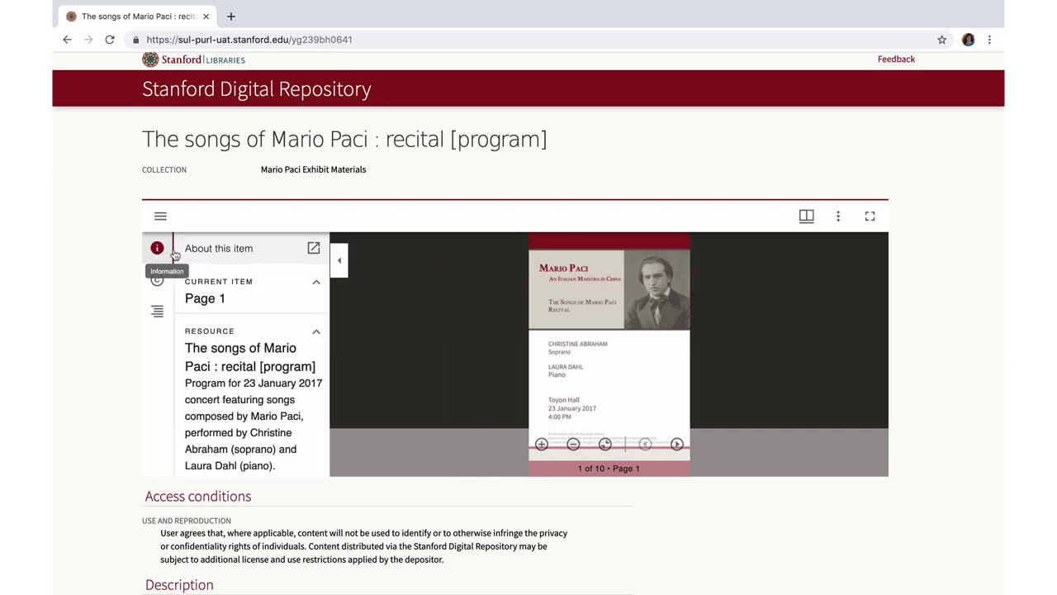
pyautogui.scroll(-2, 179, 288)
pyautogui.scroll(-5, 179, 289)
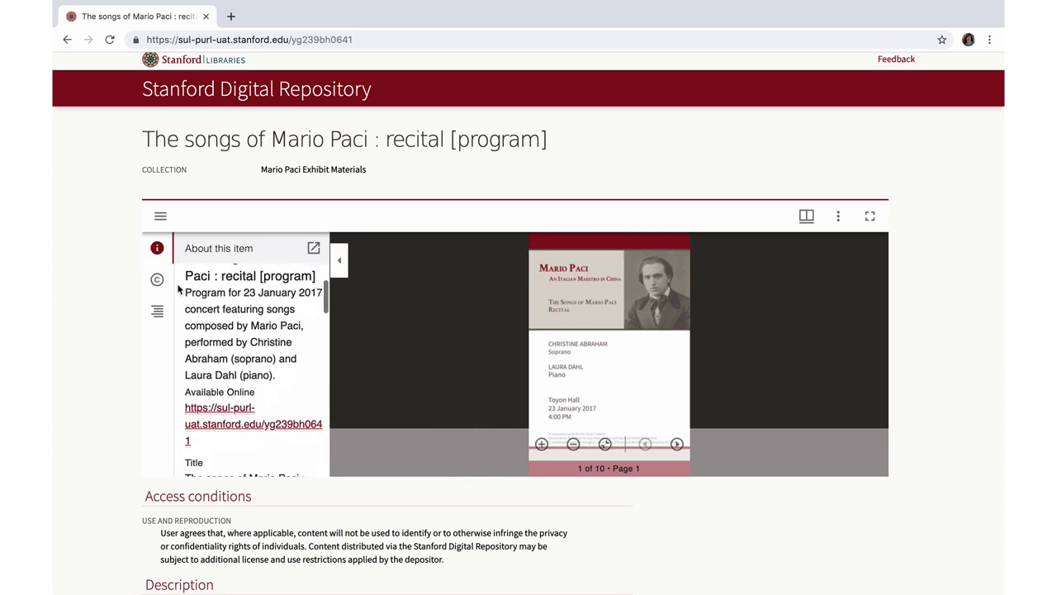
pyautogui.scroll(-5, 178, 288)
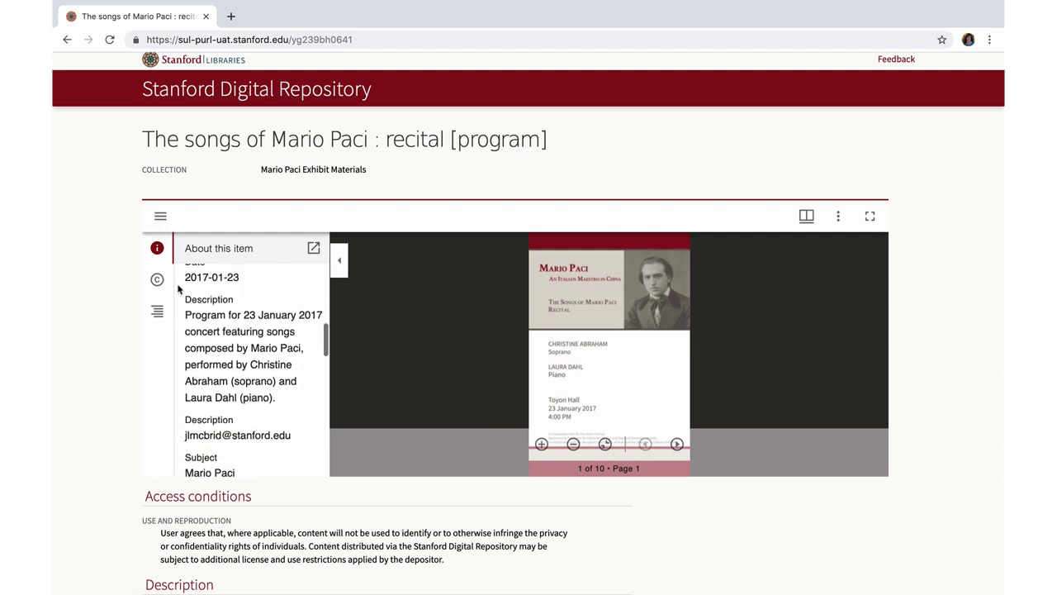
pyautogui.scroll(-5, 179, 289)
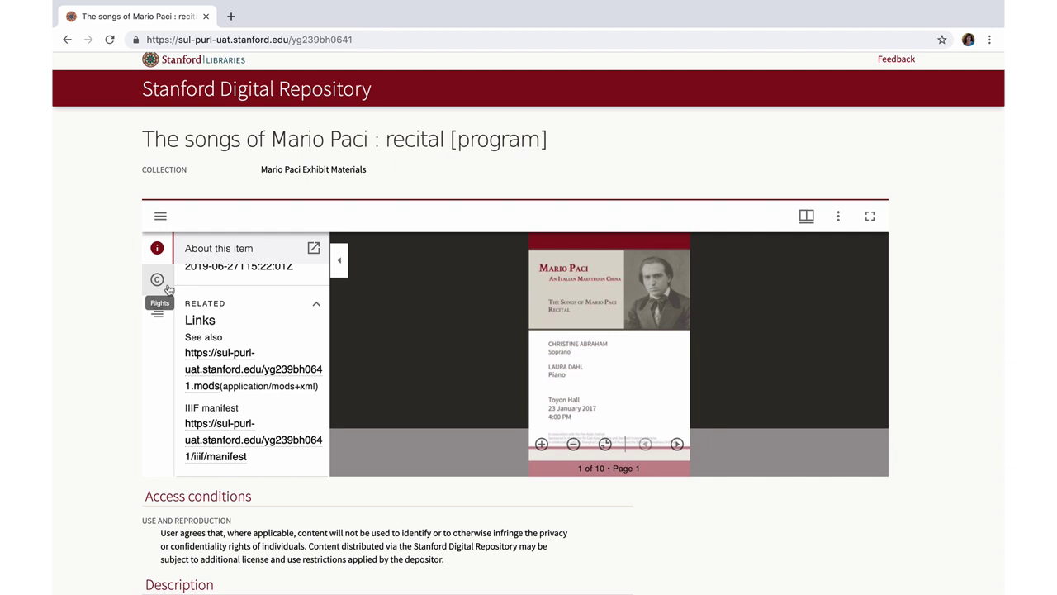
pyautogui.click(160, 282)
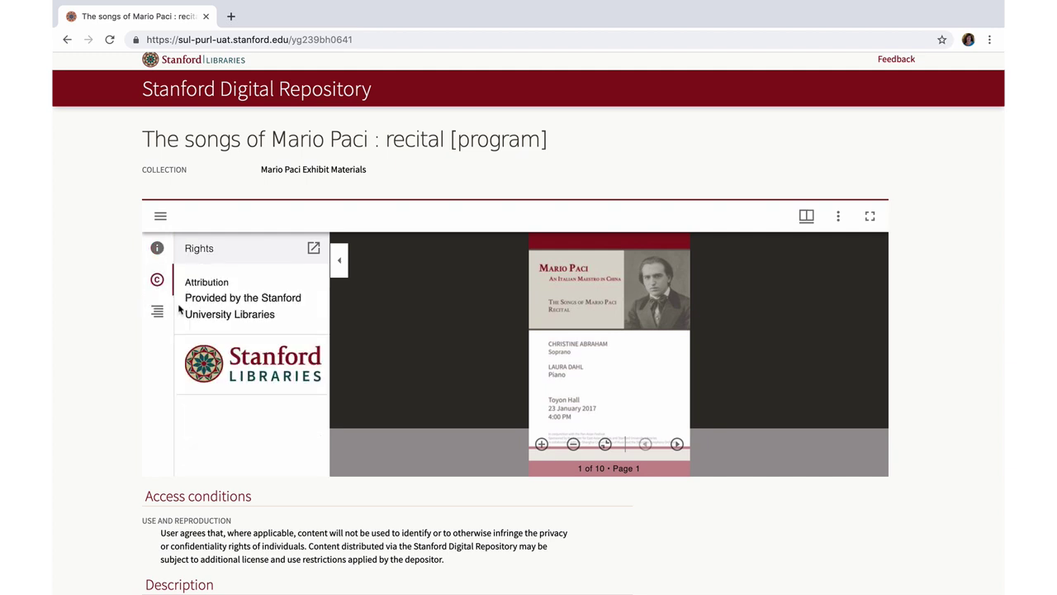
pyautogui.scroll(-1, 176, 318)
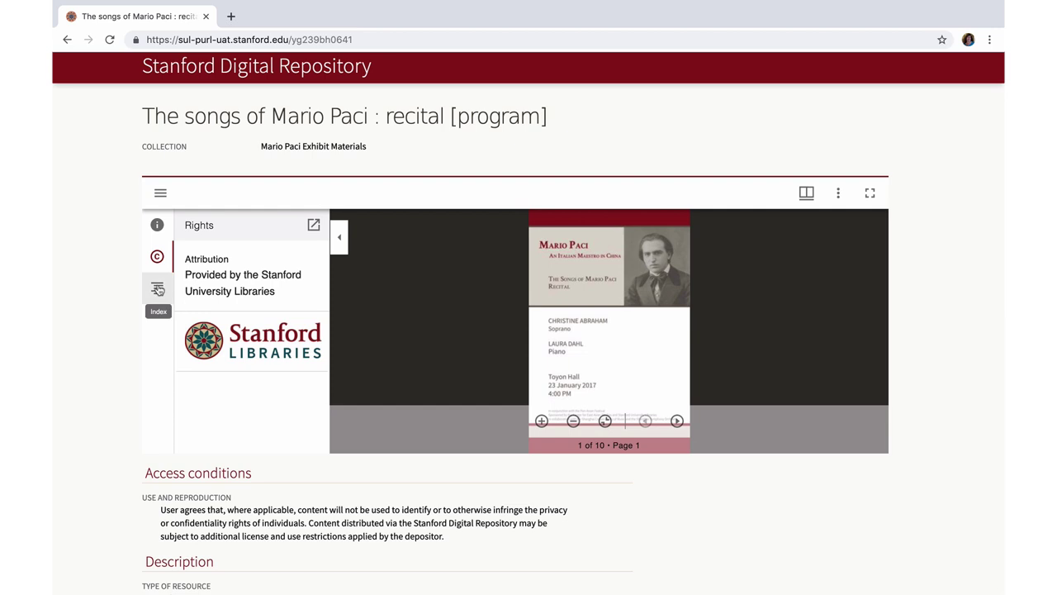
# - Switch the page Index to a Thumbnail list and show page 2, the song list
pyautogui.click(158, 289)
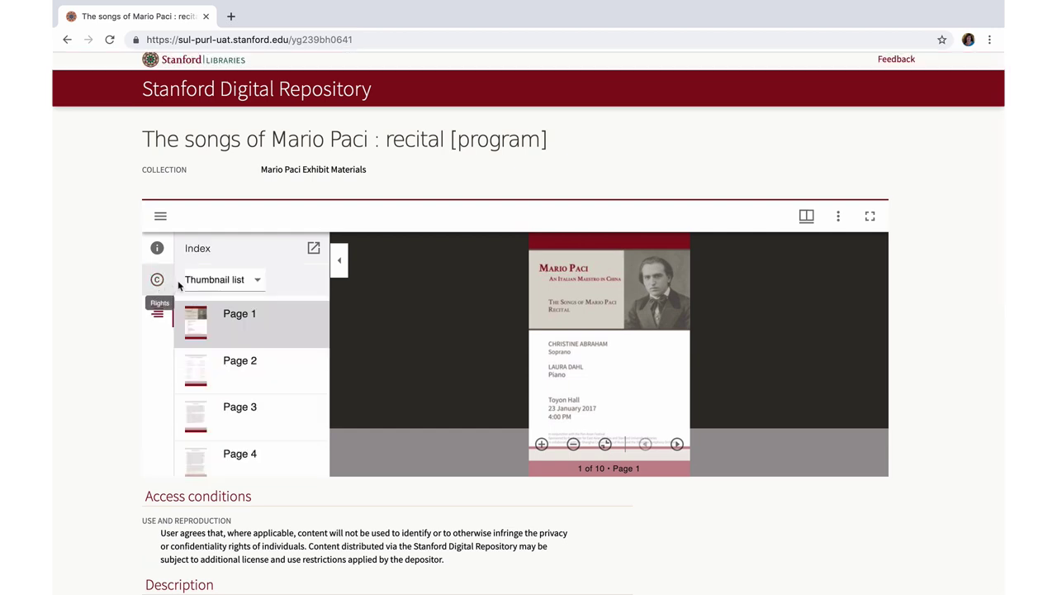
pyautogui.click(258, 284)
pyautogui.click(224, 308)
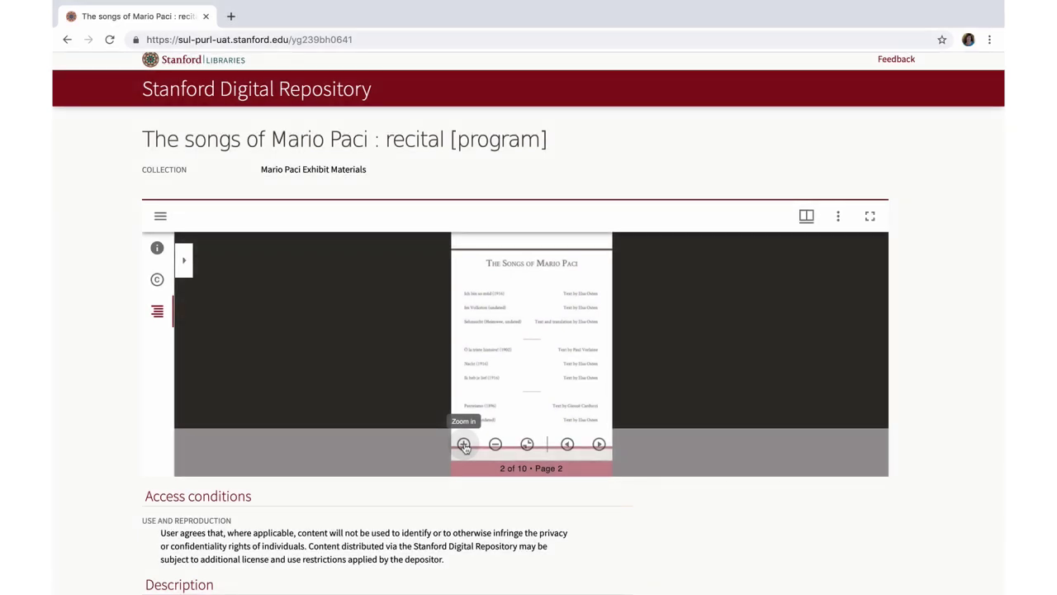
# - Zoom in and out on the song list page, then reset it to full-page fit
pyautogui.click(464, 445)
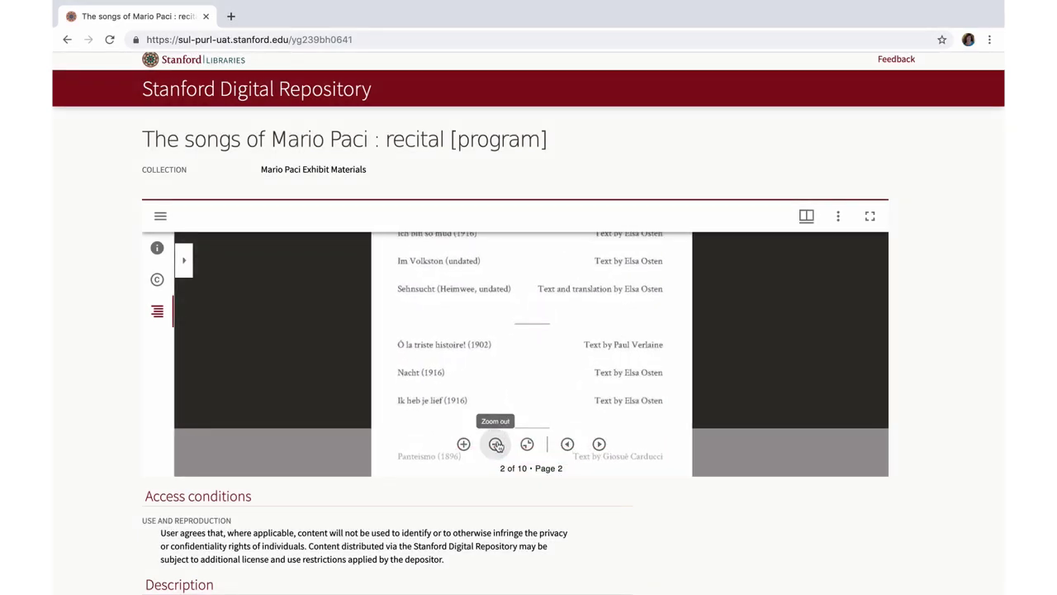
pyautogui.click(497, 445)
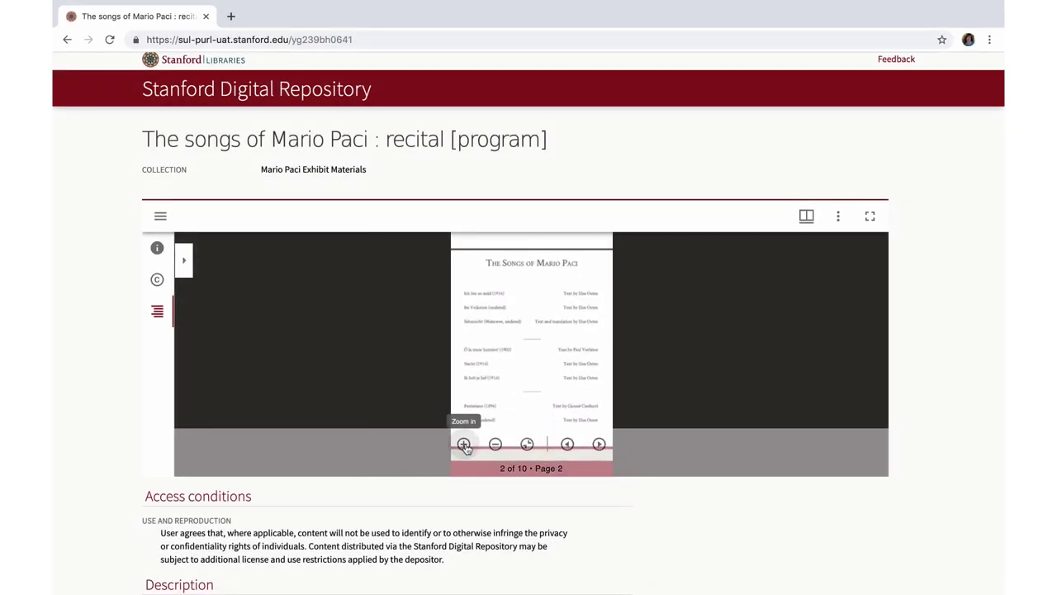
pyautogui.click(464, 446)
pyautogui.click(527, 444)
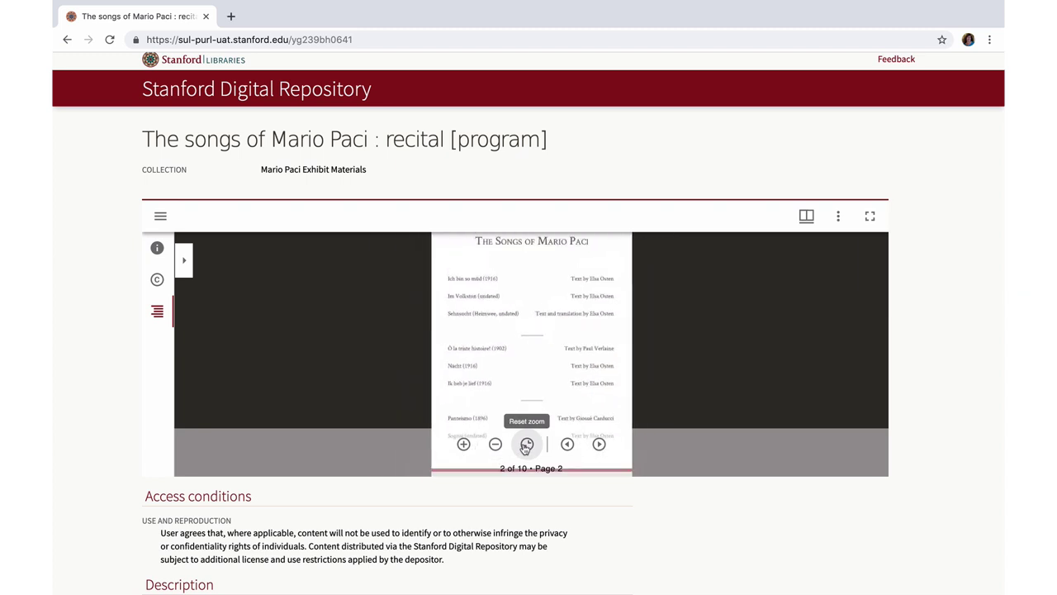
# - Step to the next page and back to page 2, then bring up the view options
pyautogui.click(599, 444)
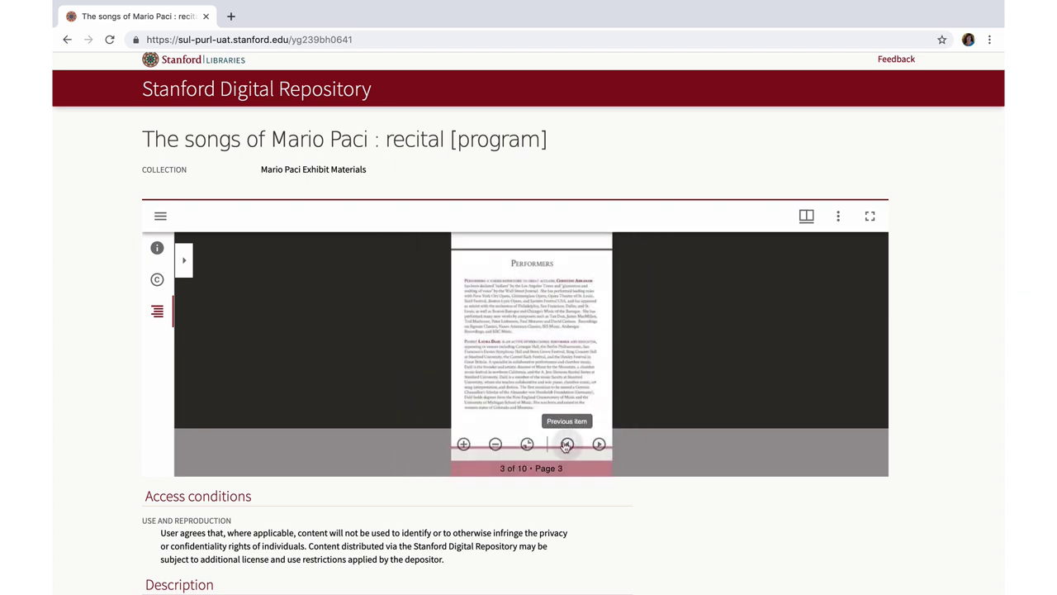
pyautogui.click(568, 444)
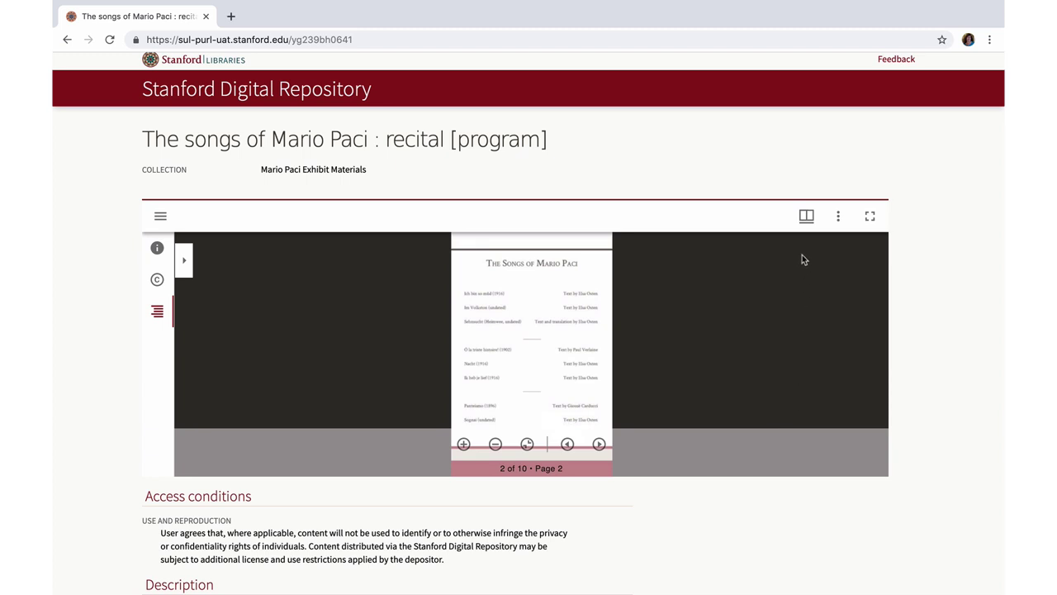
pyautogui.click(806, 217)
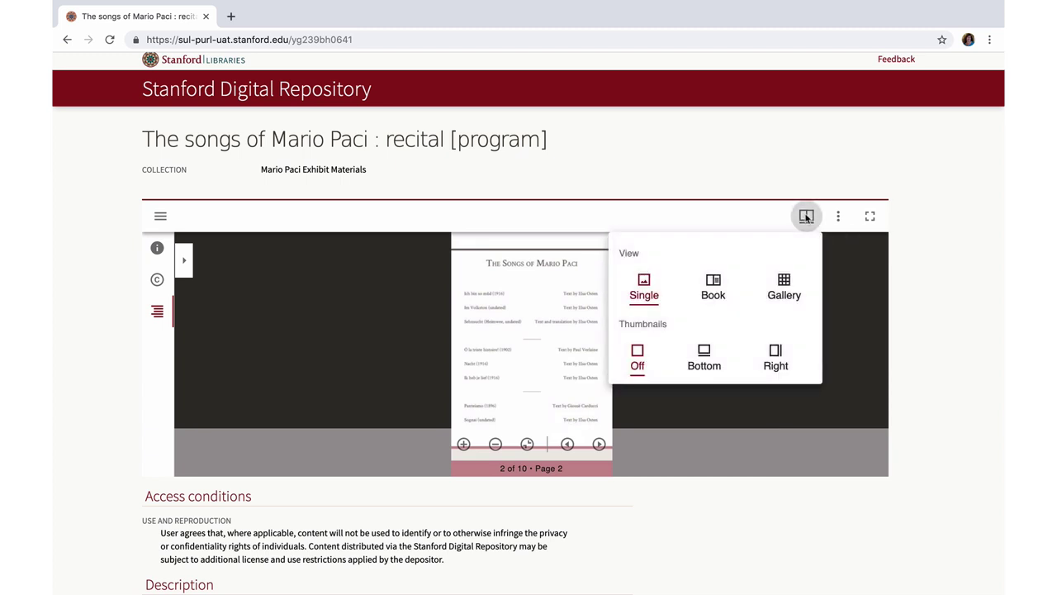
# - Try the single-page, two-page book and gallery grid views
pyautogui.click(644, 283)
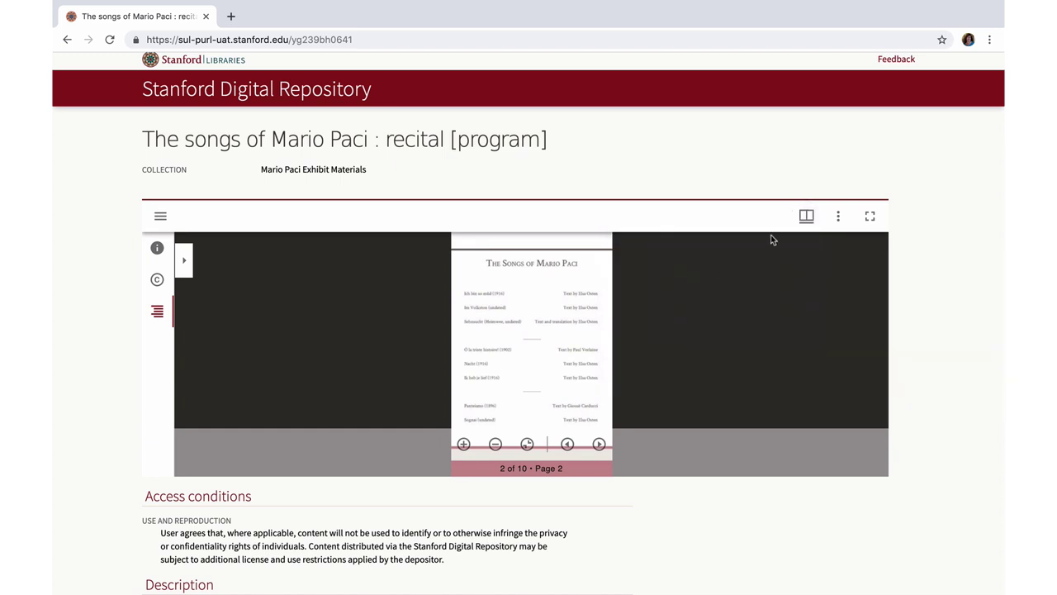
pyautogui.click(807, 216)
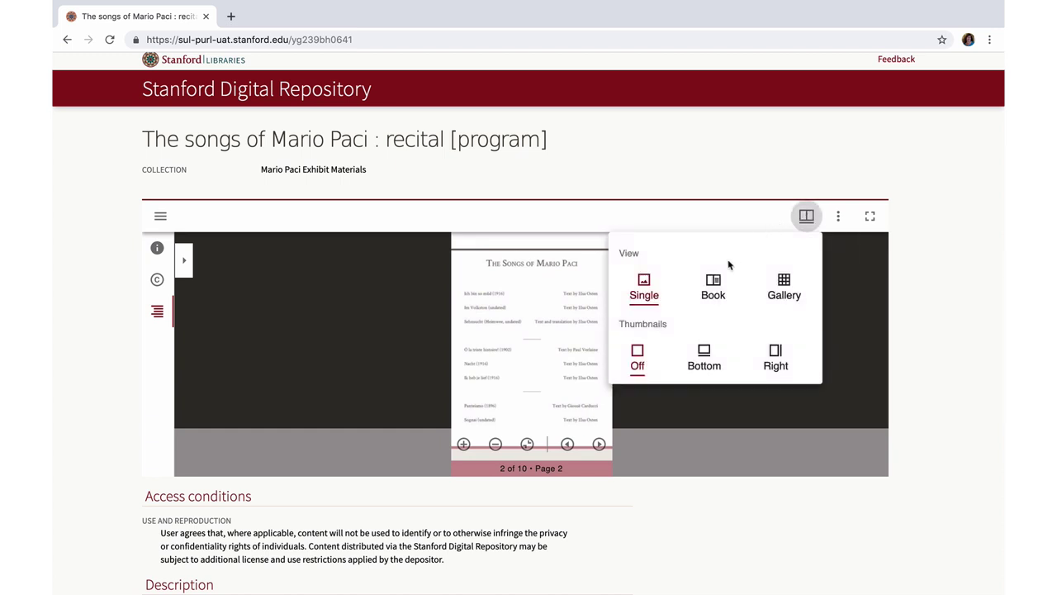
pyautogui.click(714, 285)
pyautogui.click(806, 218)
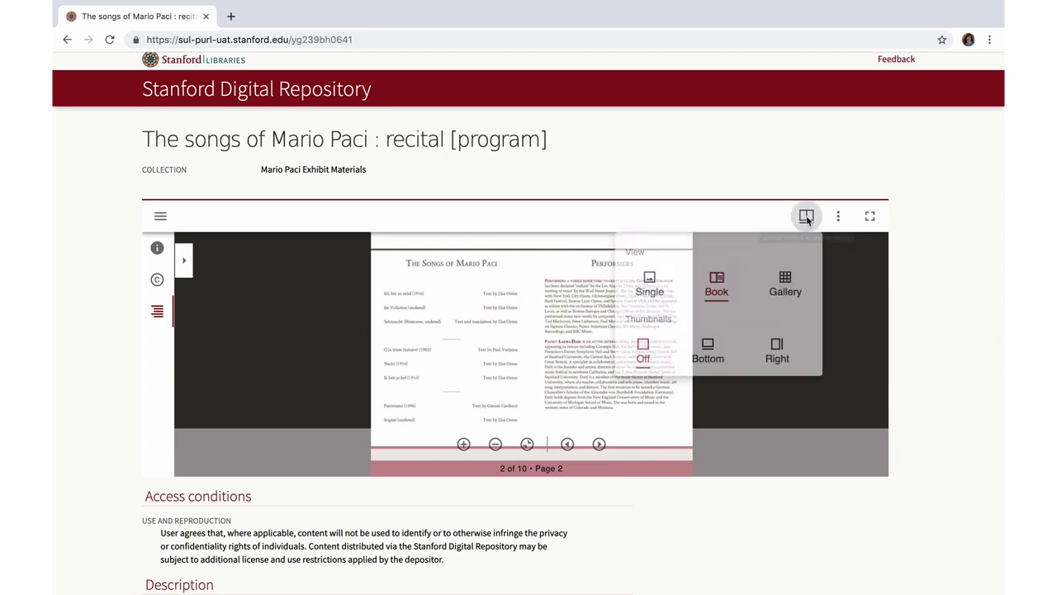
pyautogui.click(783, 283)
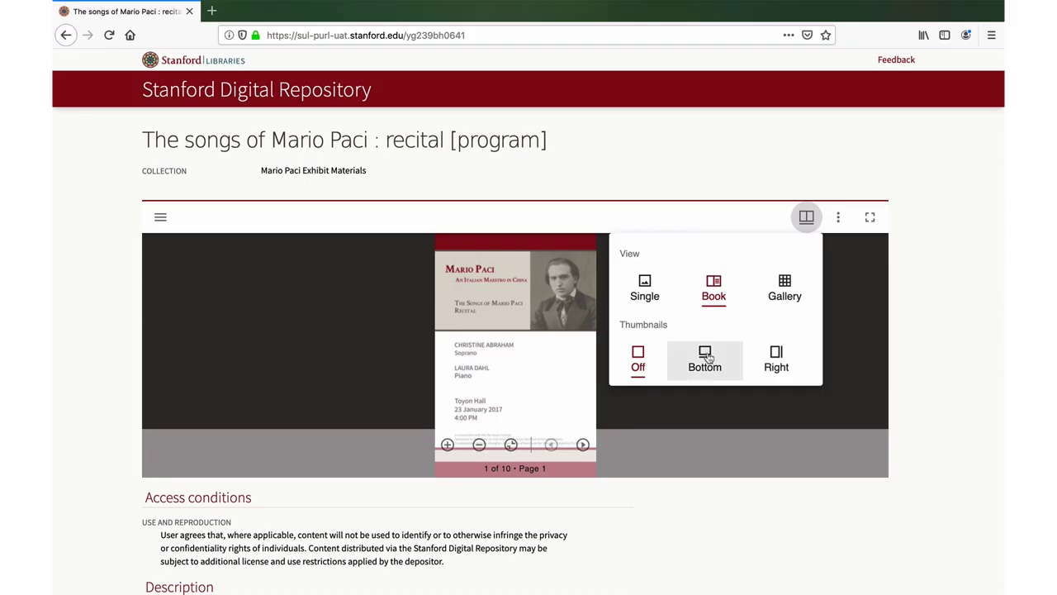
# - Show page thumbnails at the bottom, then on the right, before hiding them
pyautogui.click(705, 352)
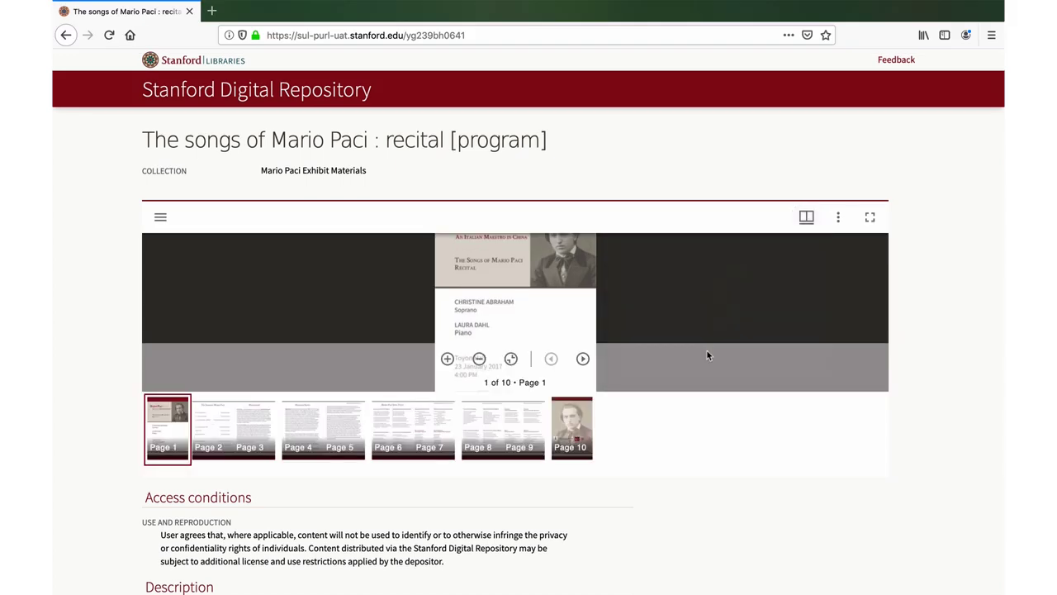
pyautogui.click(806, 217)
pyautogui.click(840, 356)
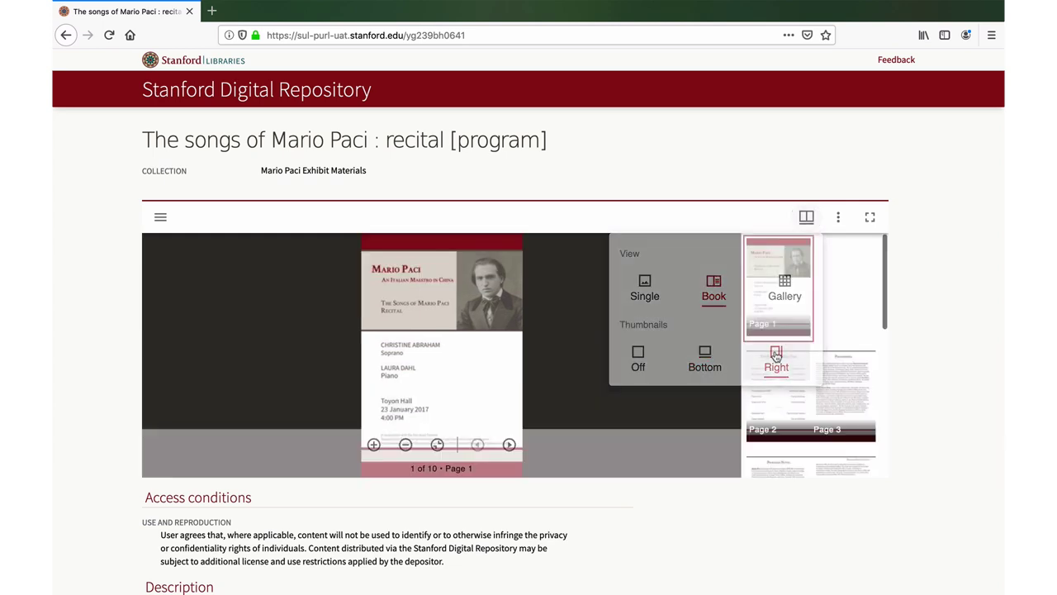
pyautogui.click(806, 216)
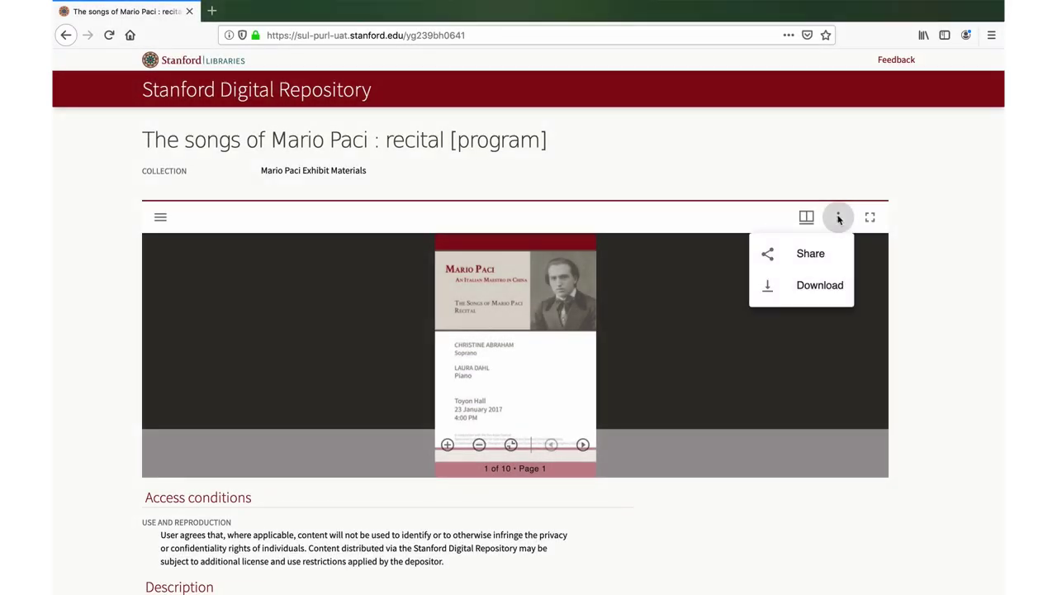
# - Open the Share window and look through its embed options
pyautogui.click(820, 256)
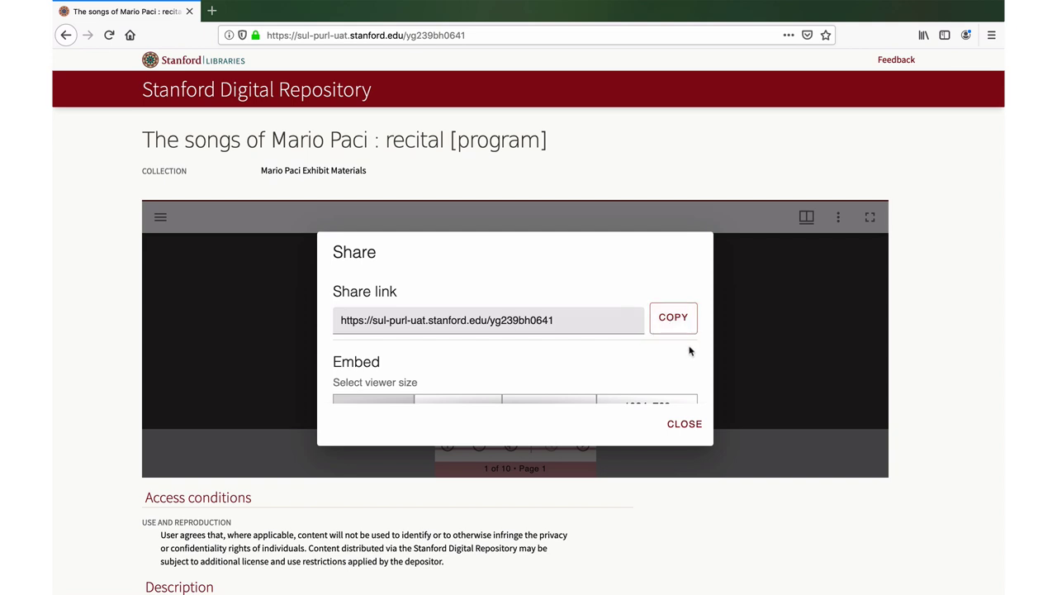
pyautogui.scroll(-3, 688, 348)
pyautogui.scroll(-1, 690, 351)
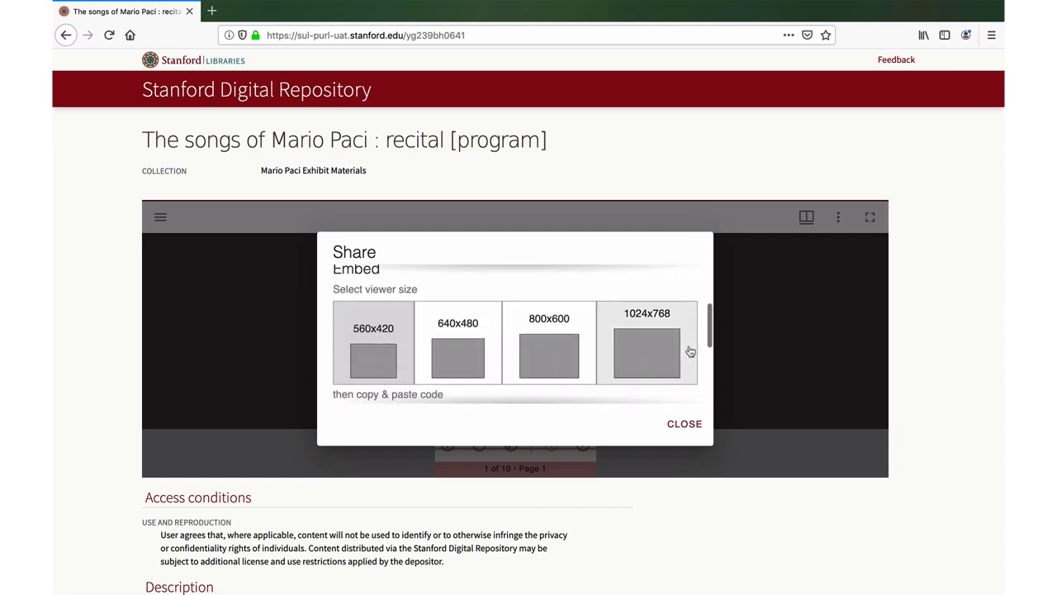
pyautogui.scroll(-2, 700, 394)
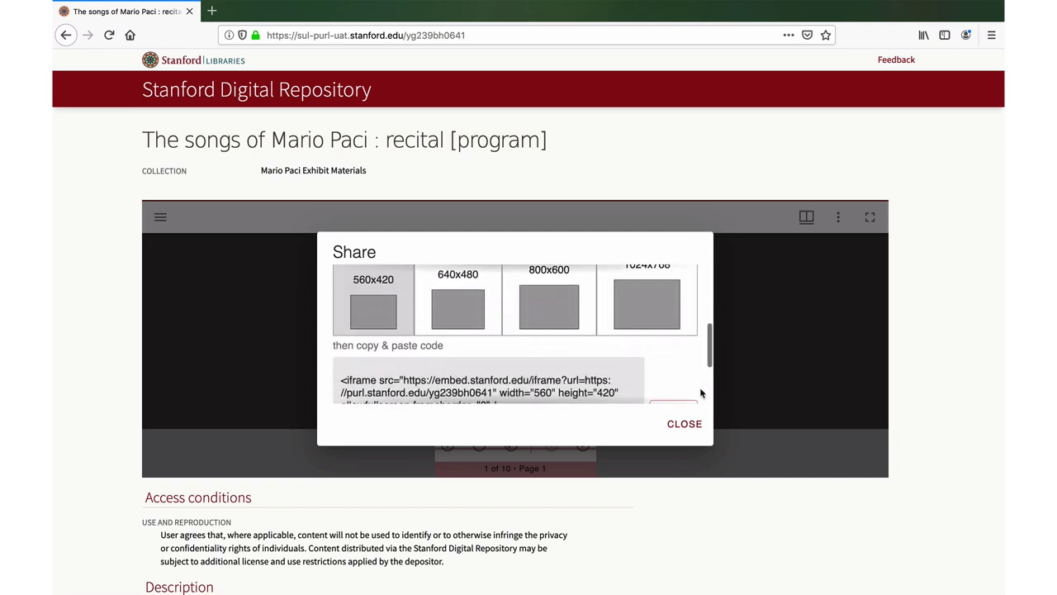
pyautogui.scroll(2, 700, 394)
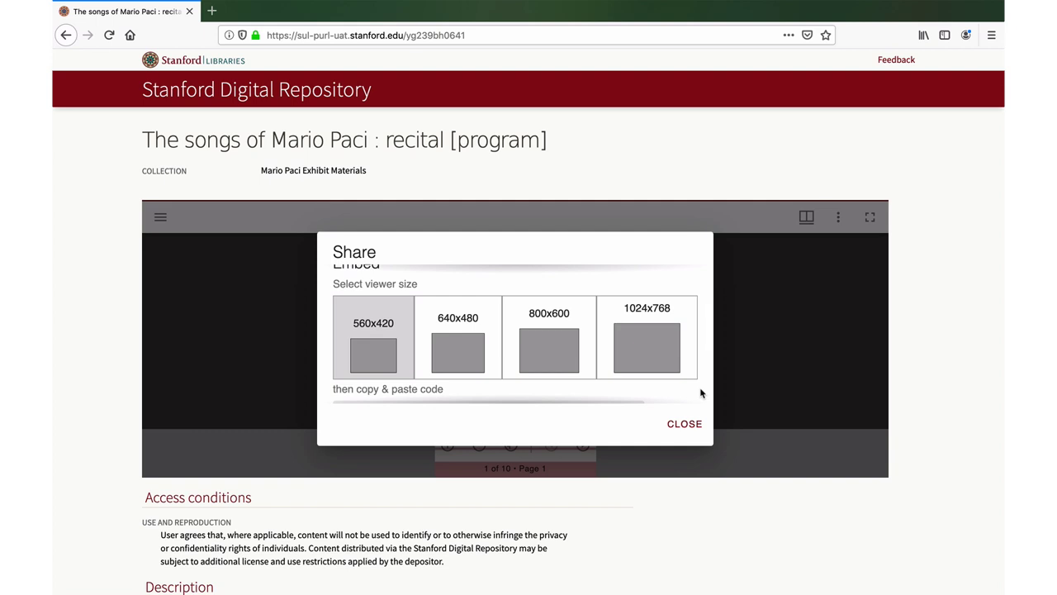
pyautogui.scroll(1, 701, 393)
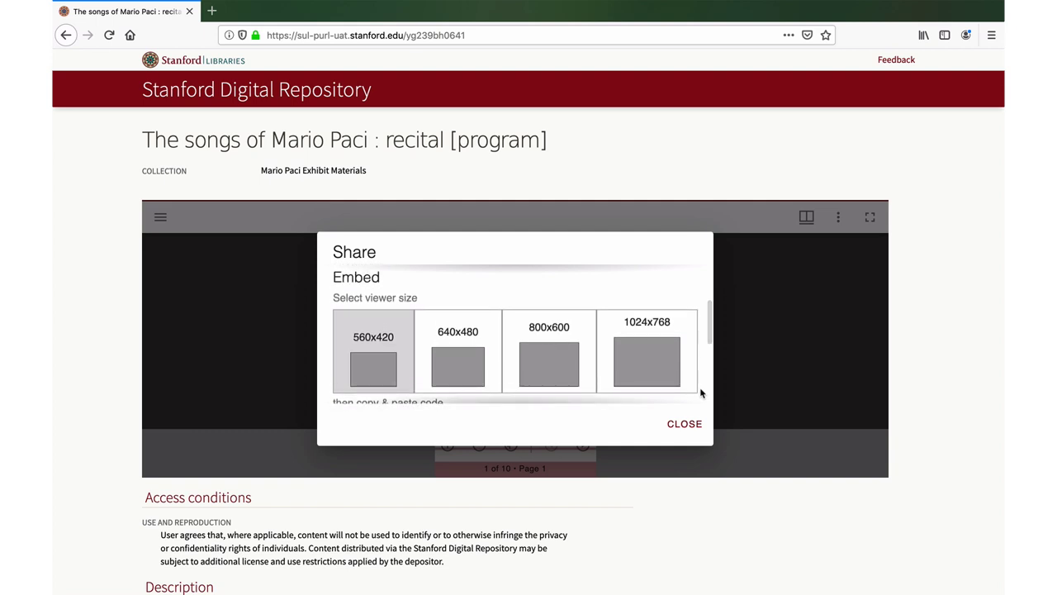
# - Copy the 1024x768 embed code and drag the IIIF manifest icon toward another viewer
pyautogui.click(663, 370)
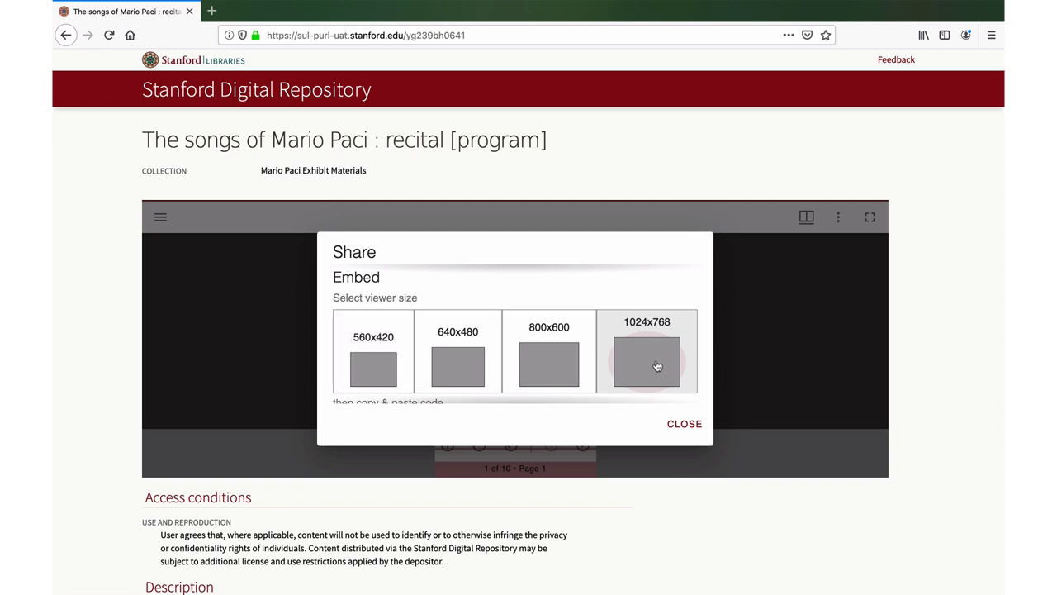
pyautogui.scroll(-3, 703, 379)
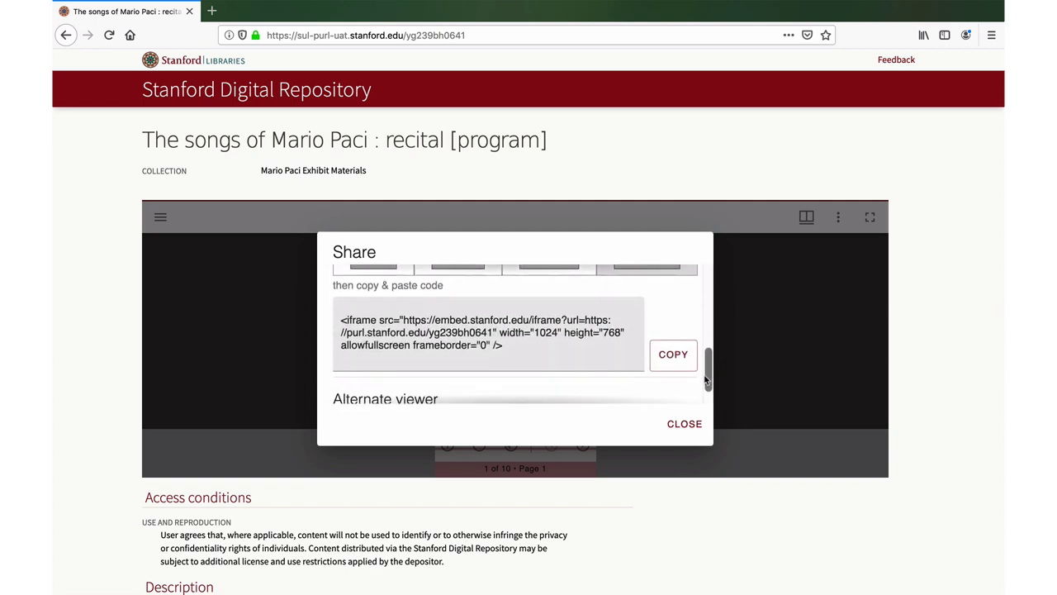
pyautogui.click(684, 363)
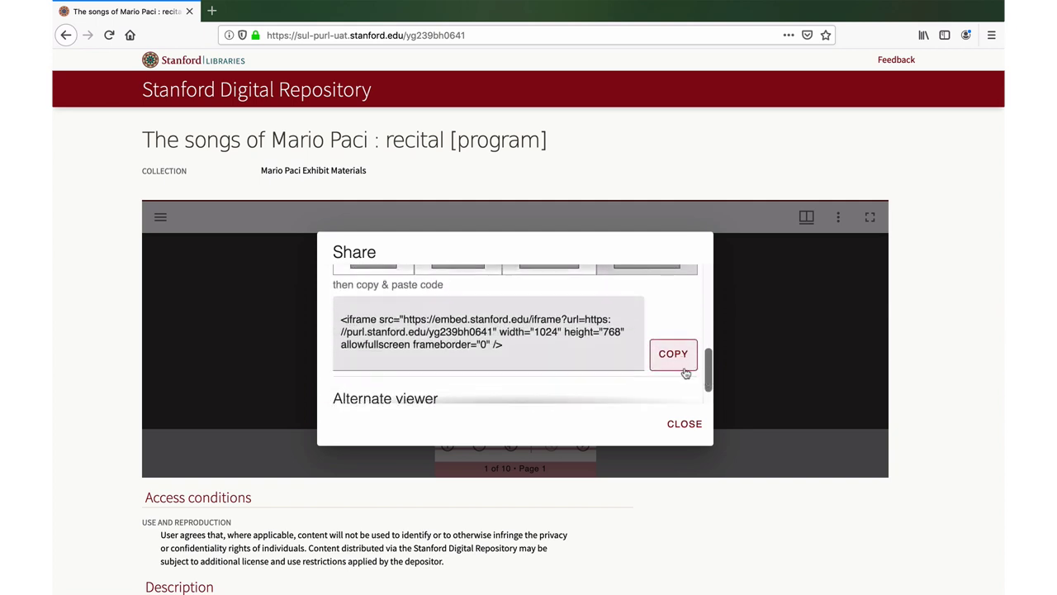
pyautogui.scroll(-1, 685, 378)
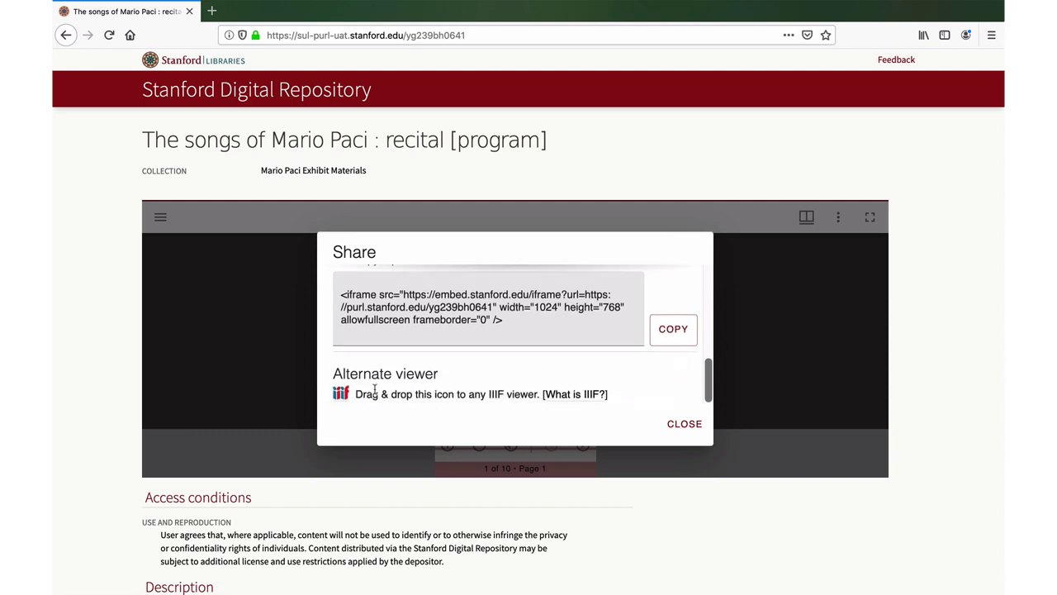
pyautogui.moveTo(341, 396); pyautogui.dragTo(425, 426)
# - Close Share, then review the Download image sizes for the current page and dismiss them
pyautogui.click(684, 425)
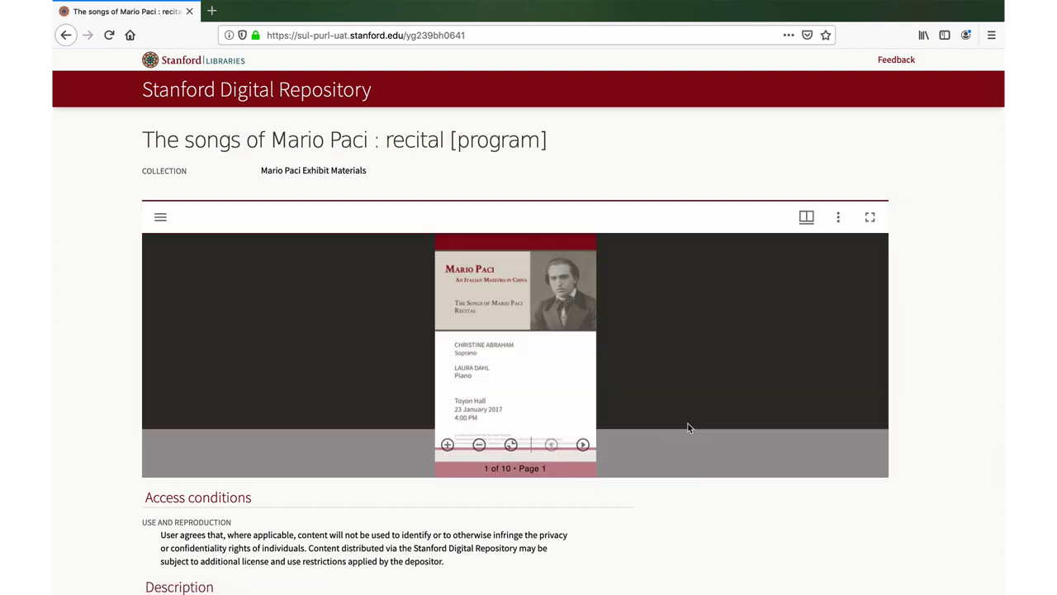
pyautogui.click(838, 218)
pyautogui.click(831, 286)
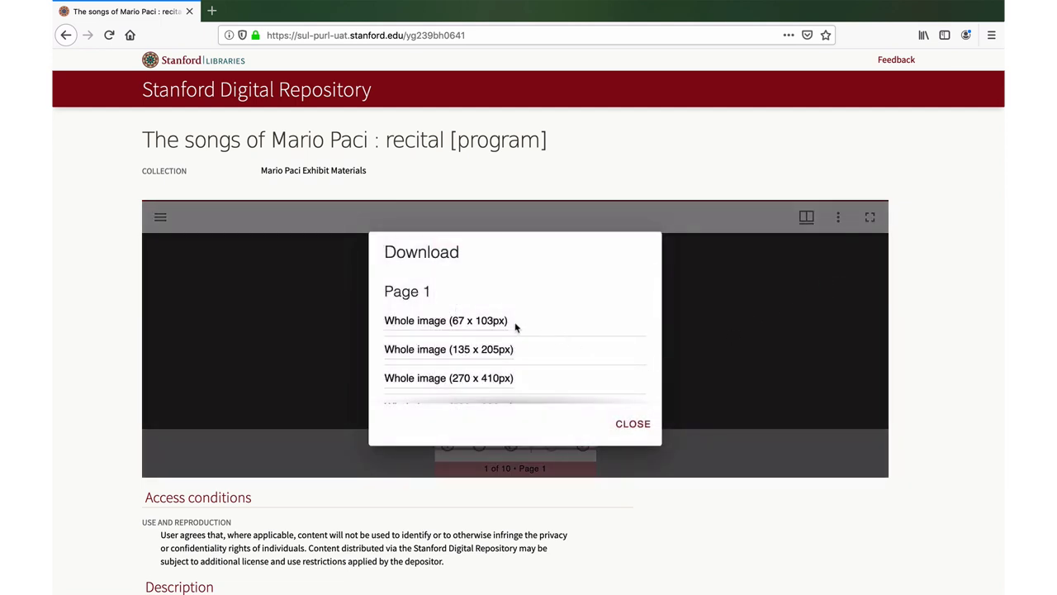
pyautogui.scroll(-2, 502, 325)
pyautogui.scroll(-3, 504, 327)
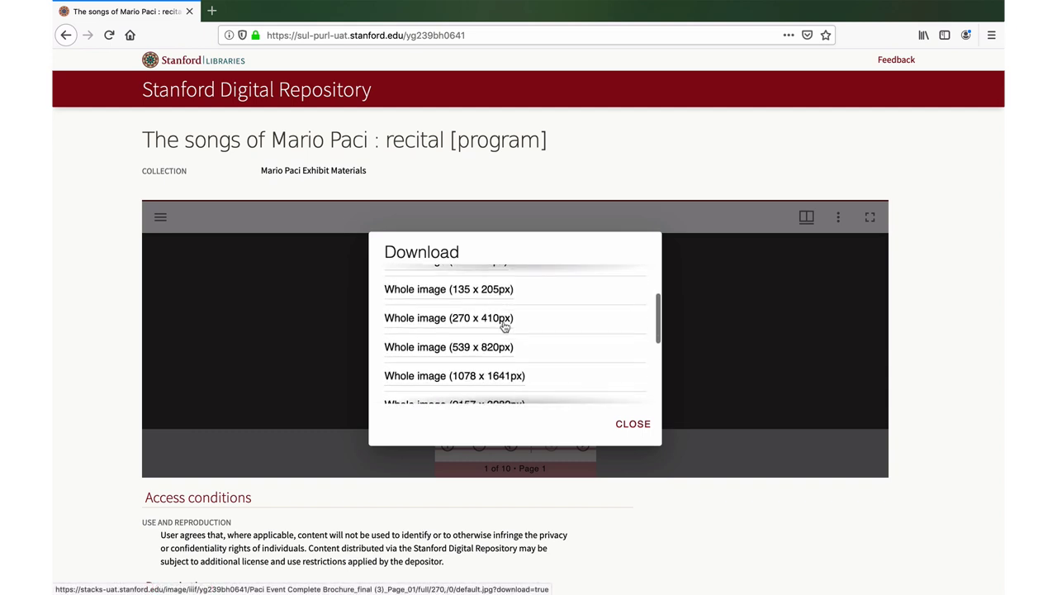
pyautogui.scroll(1, 504, 326)
pyautogui.scroll(1, 504, 326)
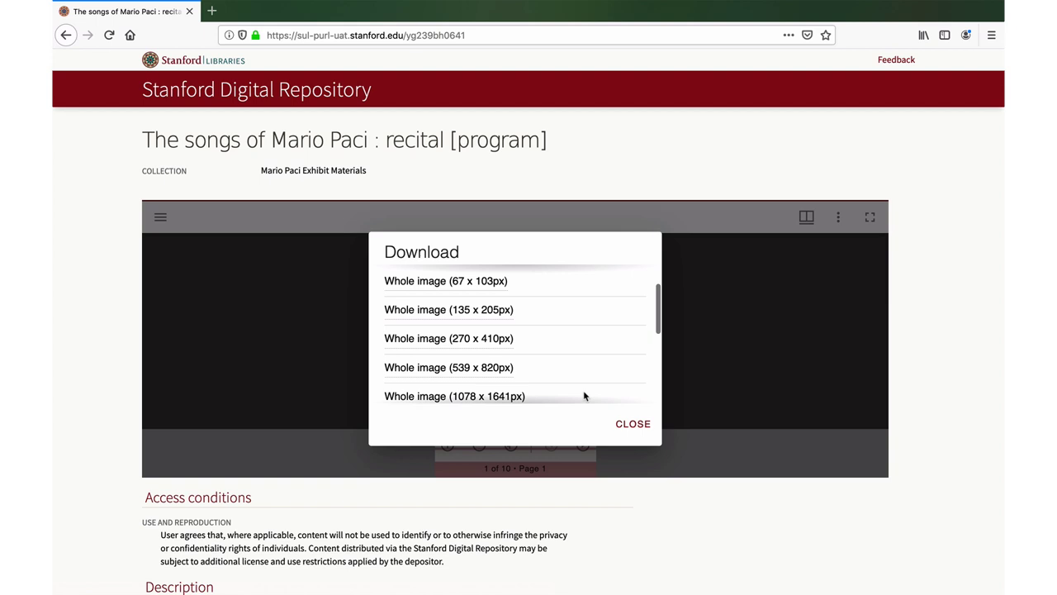
pyautogui.click(842, 249)
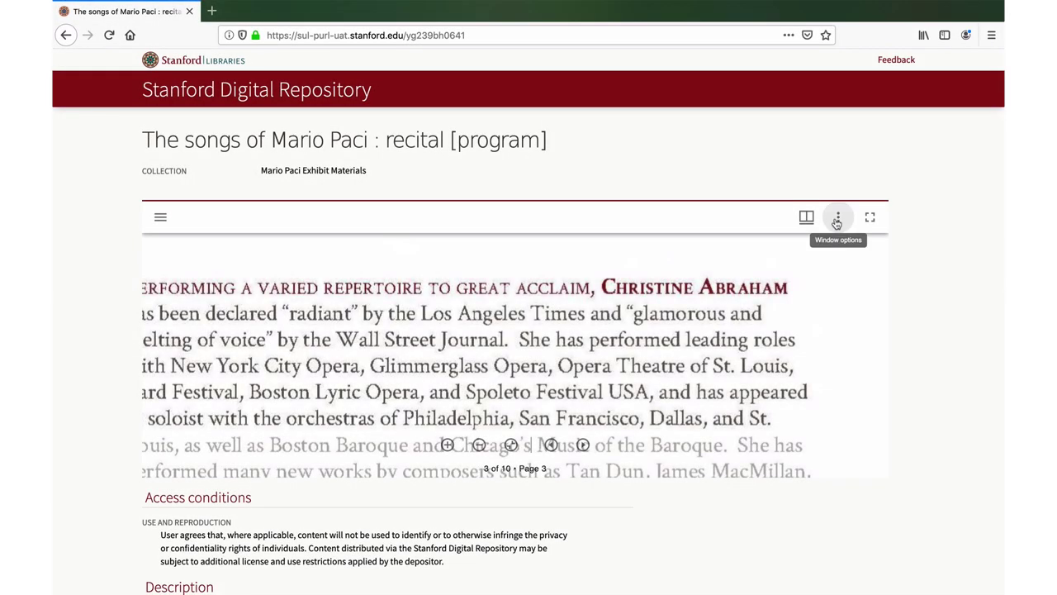
# - Review the Download sizes again for page 3, the song list and Performers spread
pyautogui.click(839, 216)
pyautogui.click(823, 285)
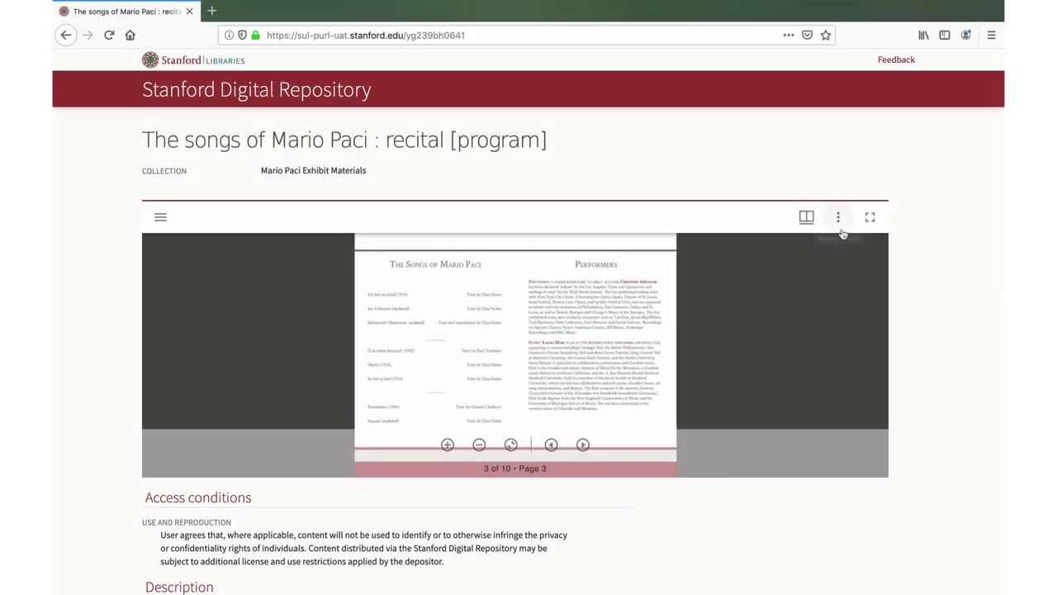
pyautogui.click(838, 217)
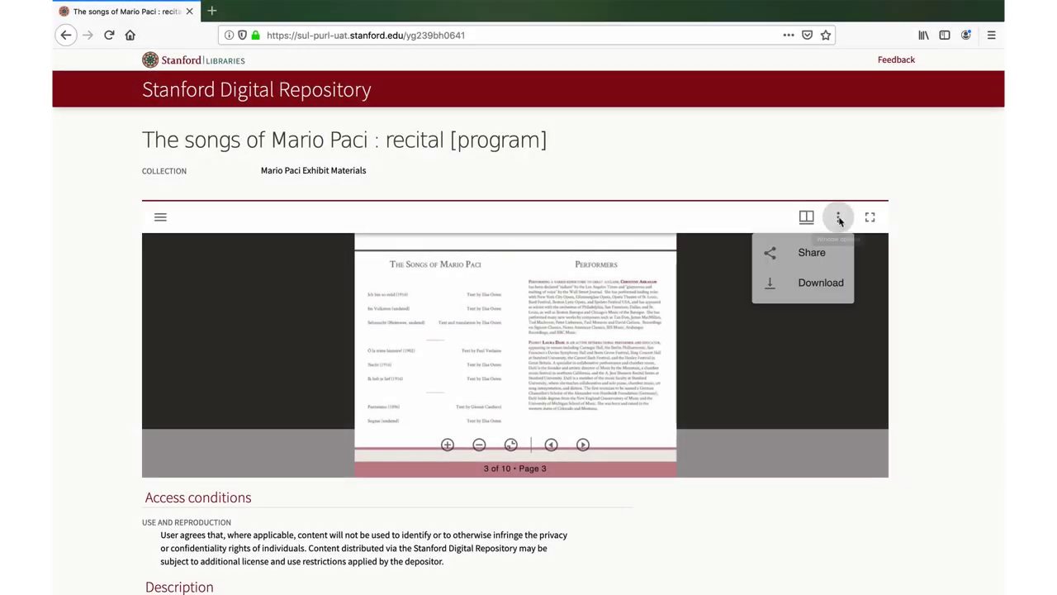
pyautogui.click(826, 285)
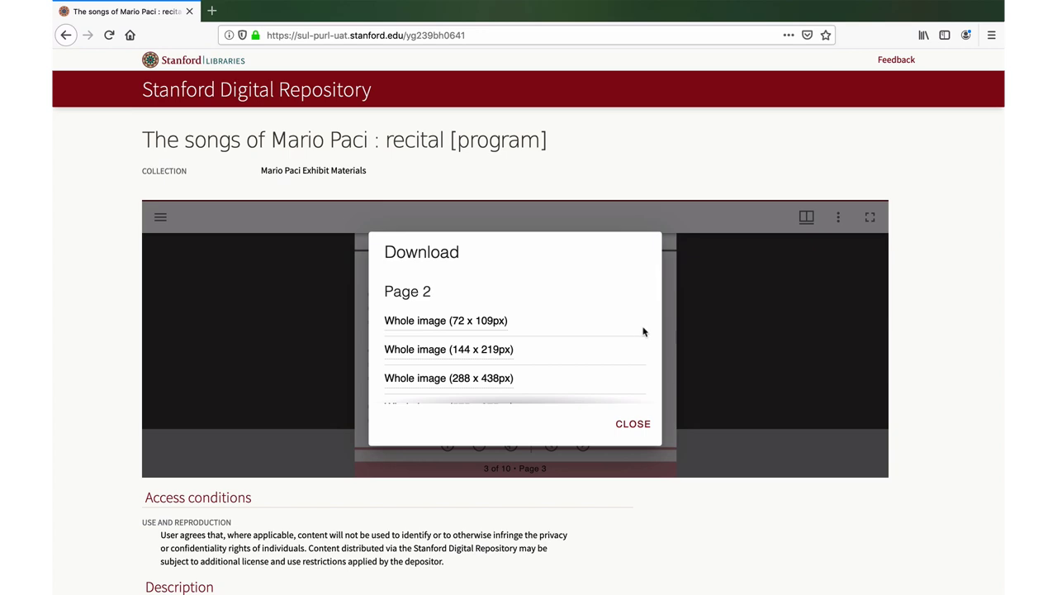
pyautogui.scroll(-5, 644, 331)
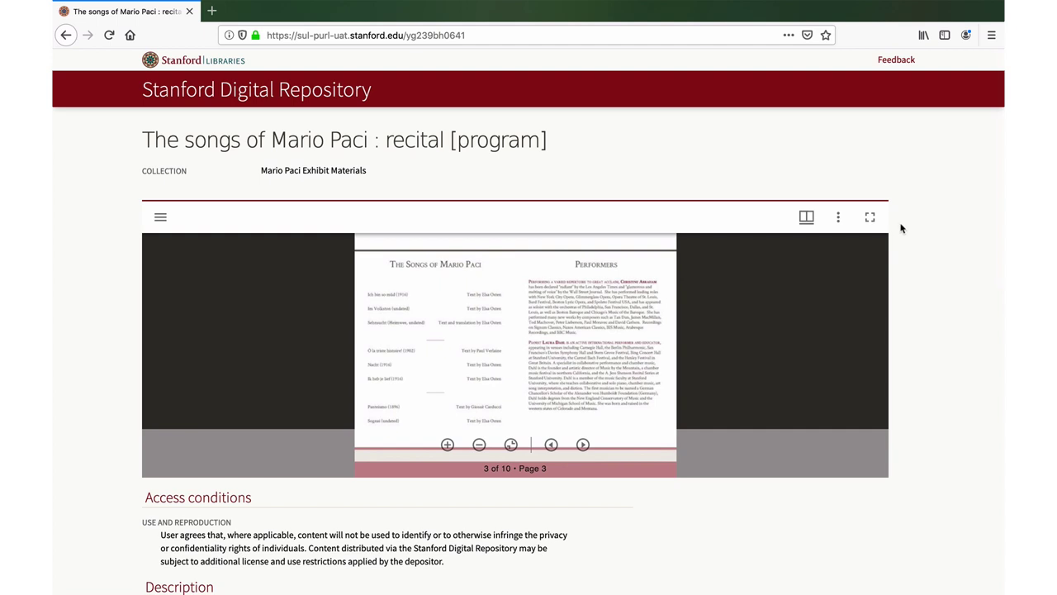
pyautogui.click(871, 218)
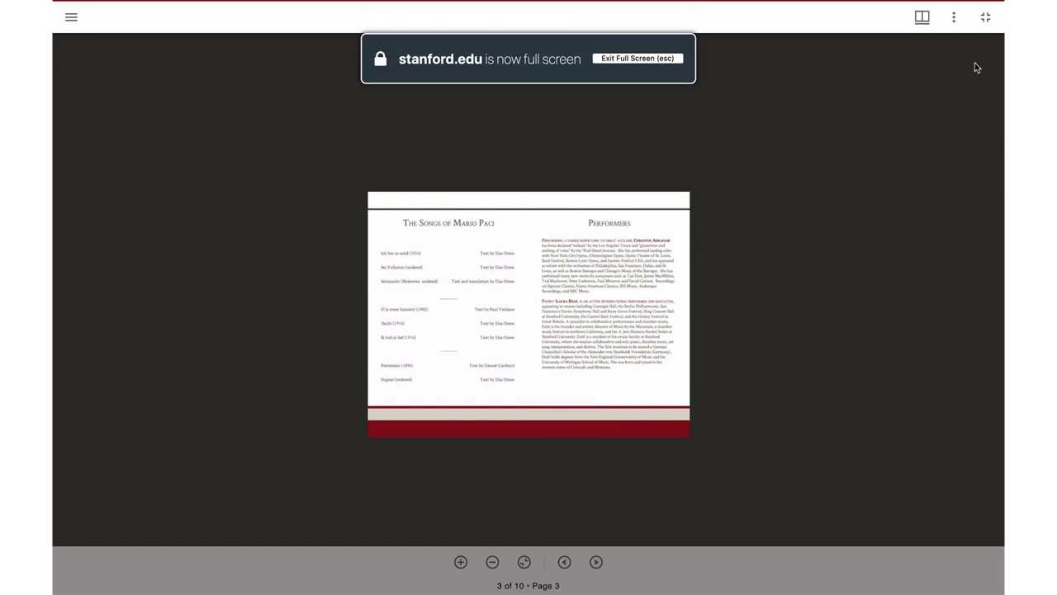
pyautogui.click(986, 18)
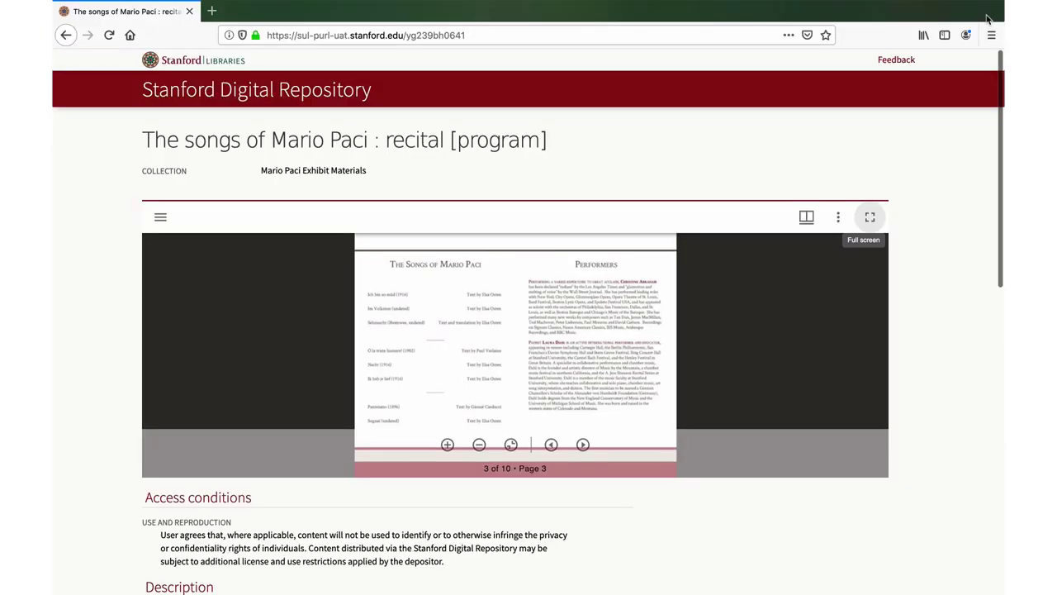